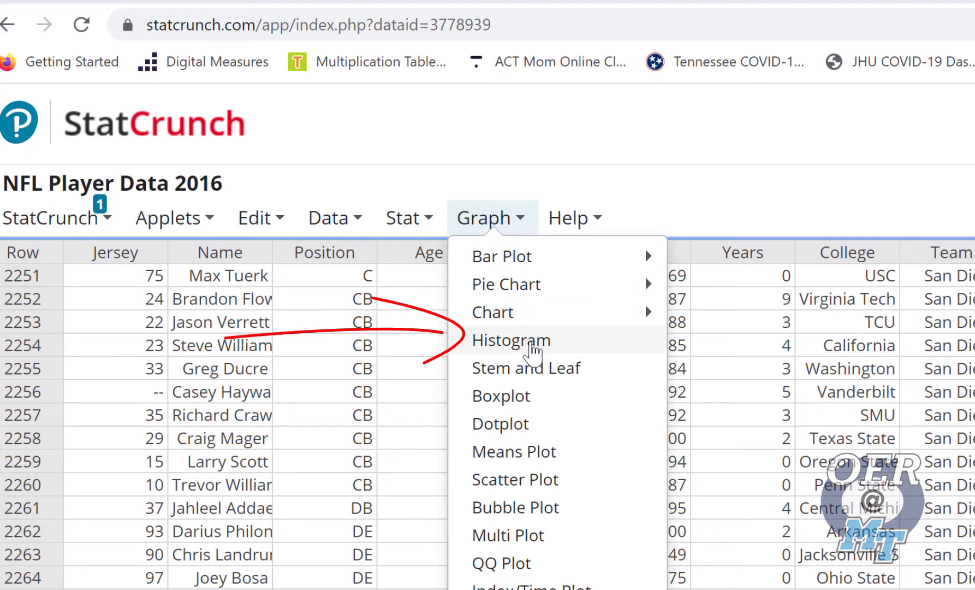
- Create a frequency histogram of the Weight column using the default bins
left_click(532, 344)
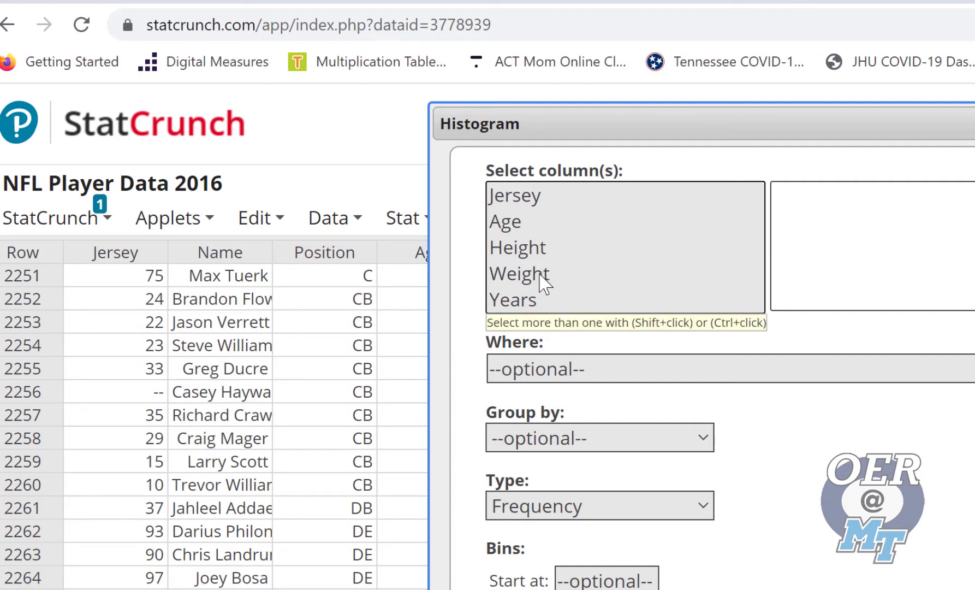
left_click(541, 277)
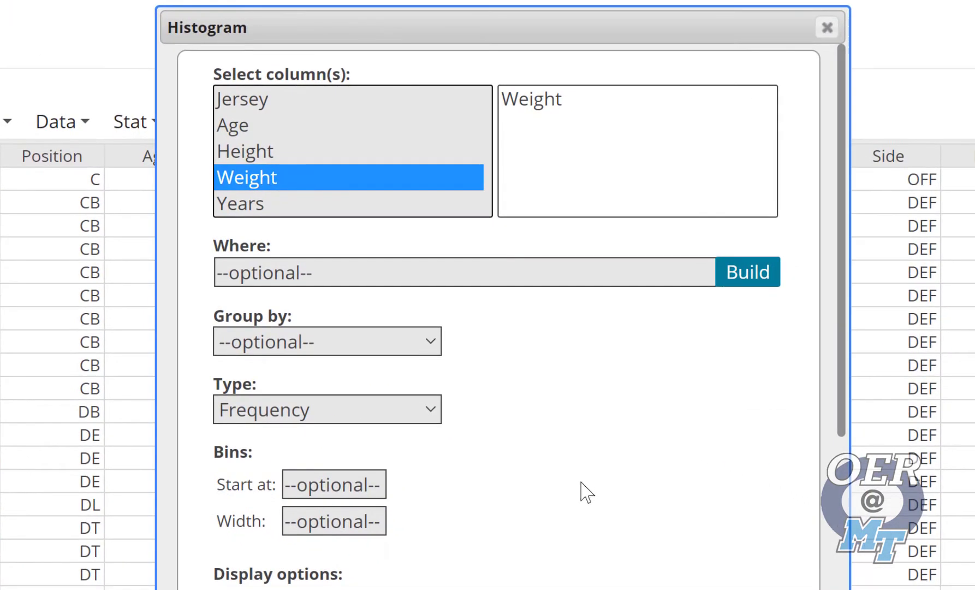
scroll(604, 523, "down", 5)
scroll(606, 523, "down", 6)
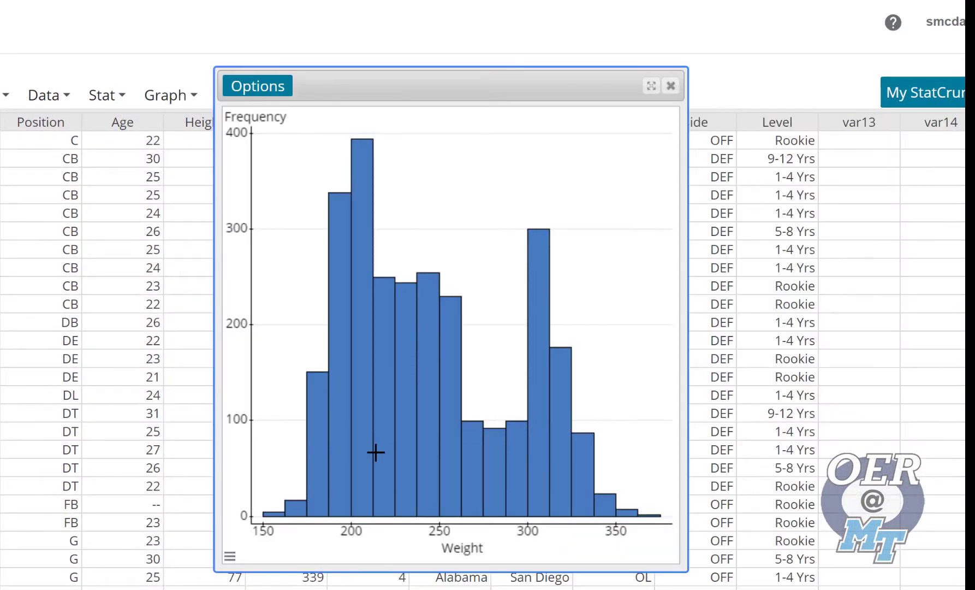
- Highlight the lowest-weight bar of the histogram to mark its players in the data table, and reposition the graph window
mouse_move(323, 484)
mouse_move(270, 514)
left_click_drag(284, 526, 284, 525)
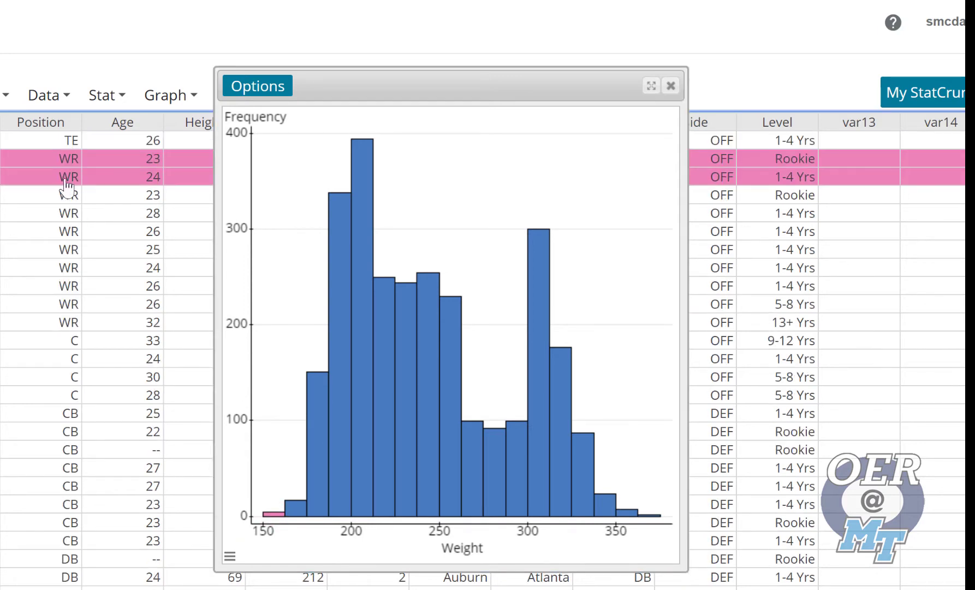
left_click_drag(413, 85, 405, 61)
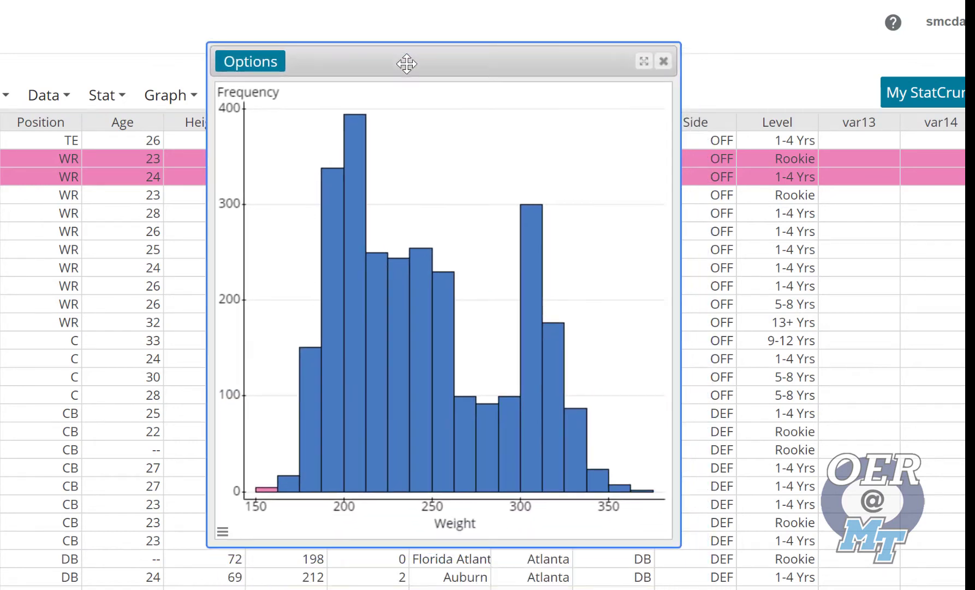
- Set the Weight histogram's bin width to 20 and recompute it
left_click(264, 69)
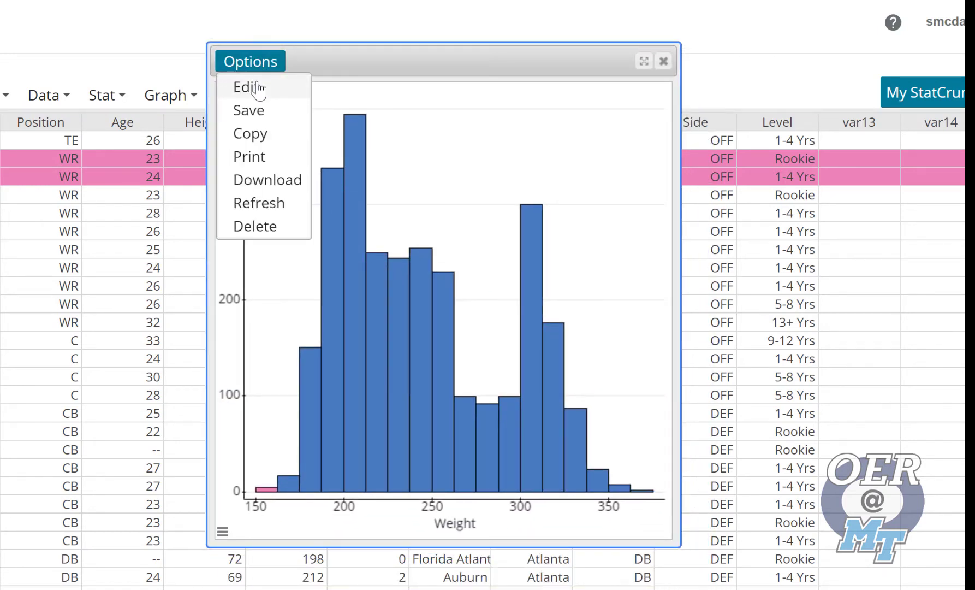
left_click(259, 91)
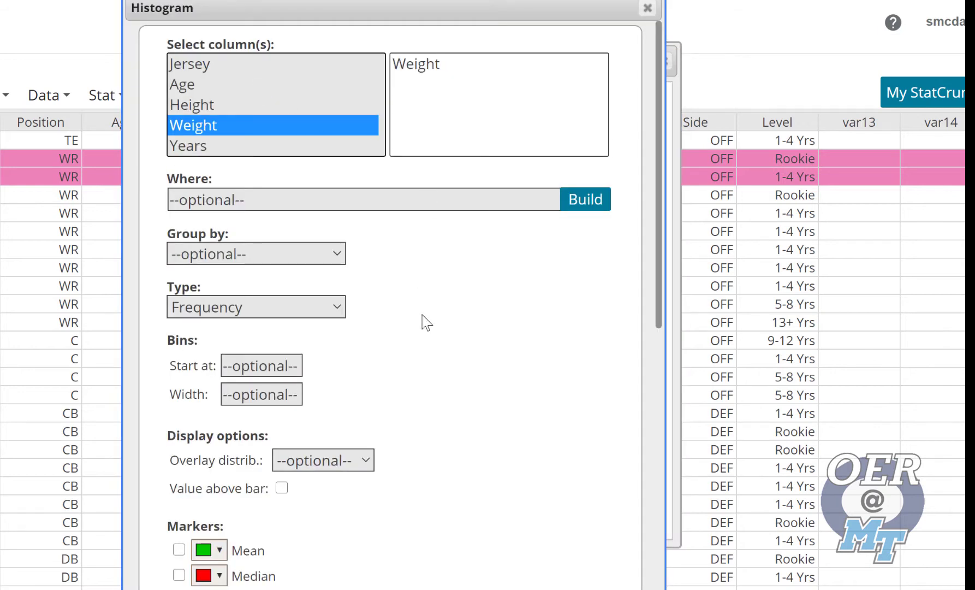
left_click(244, 366)
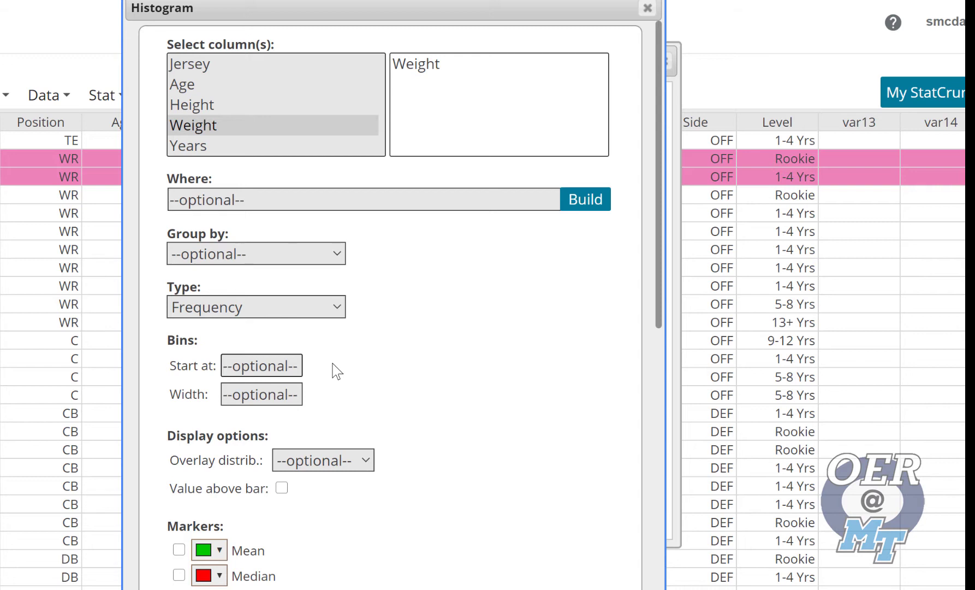
left_click(296, 394)
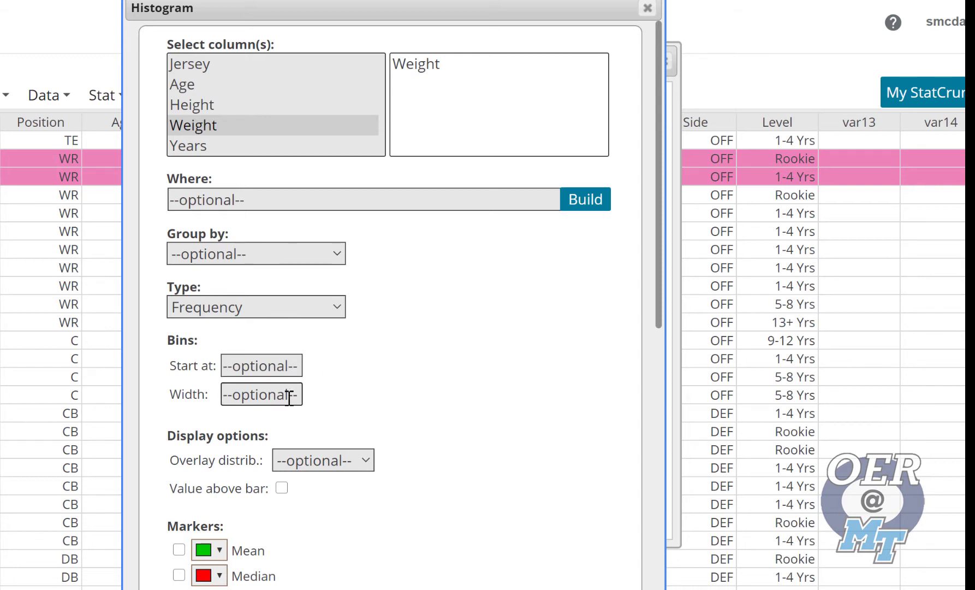
type("20")
left_click(617, 588)
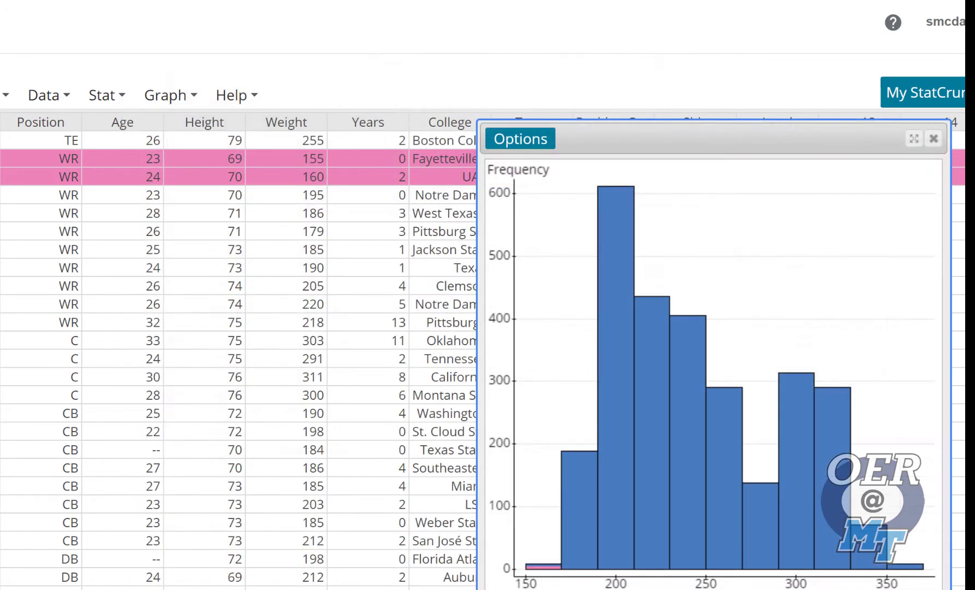
- Group the Weight histogram by Position with the default bin width, and page through the first few graphs
left_click_drag(679, 150, 441, 131)
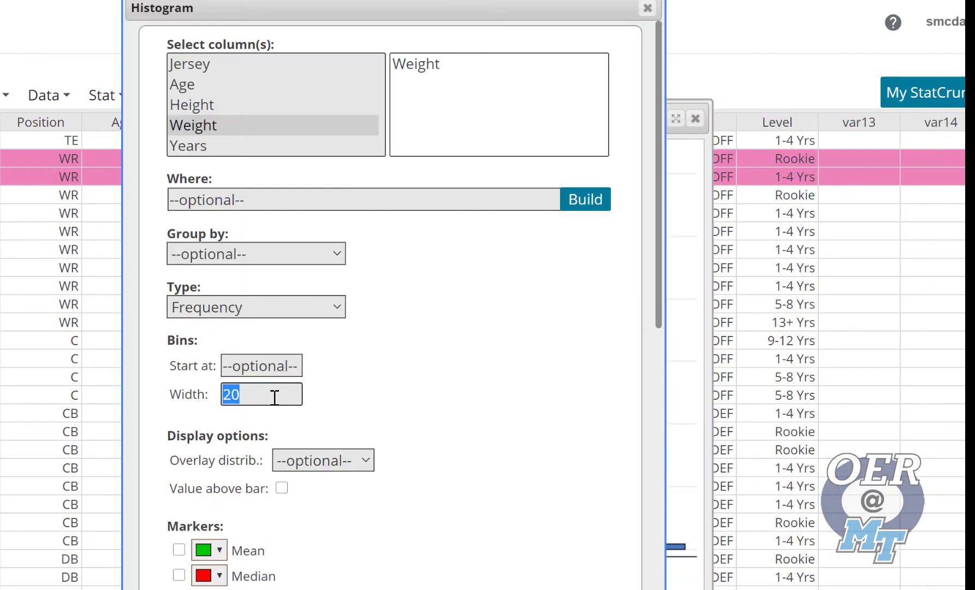
key("BackSpace")
left_click(338, 256)
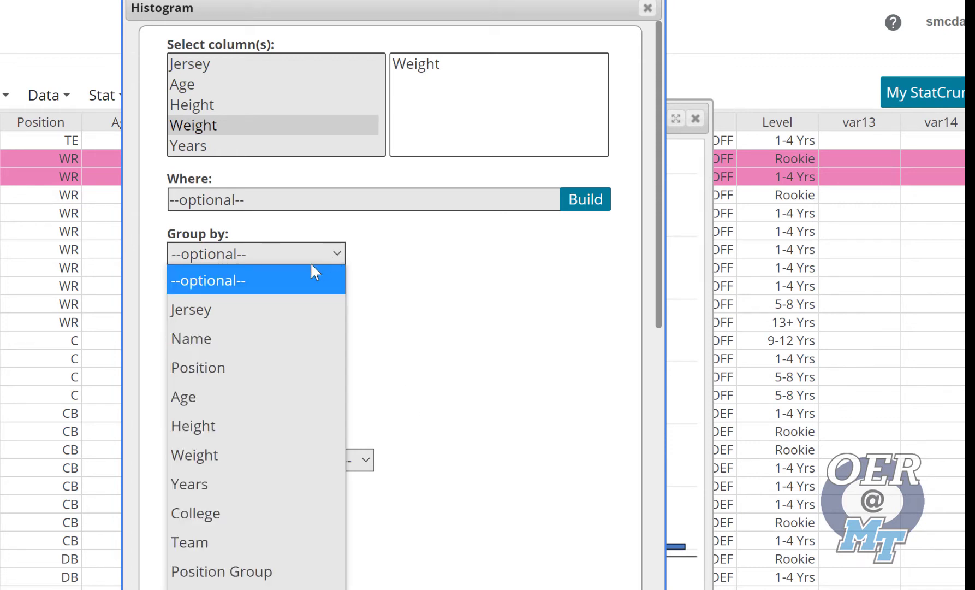
left_click(213, 367)
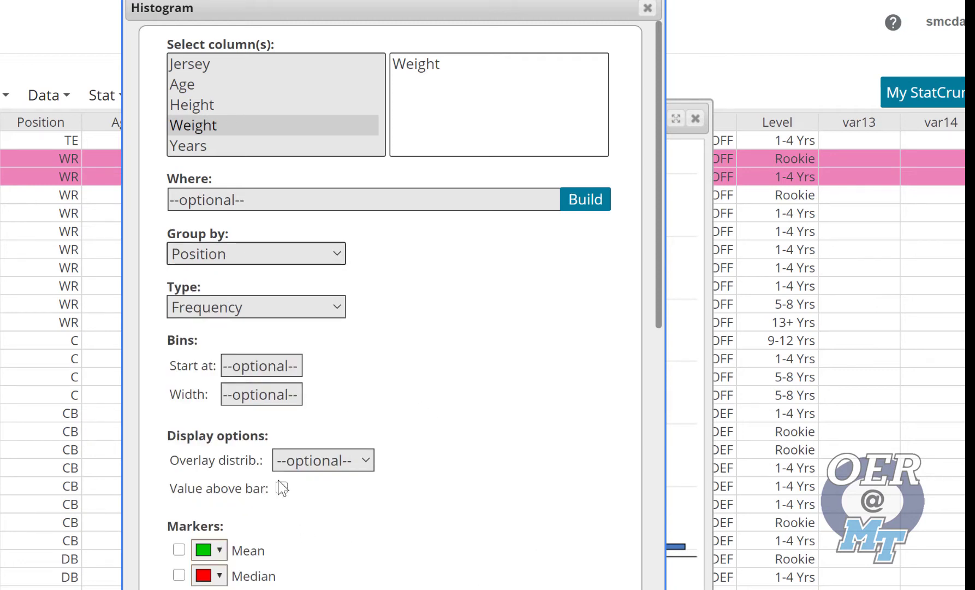
scroll(331, 477, "down", 3)
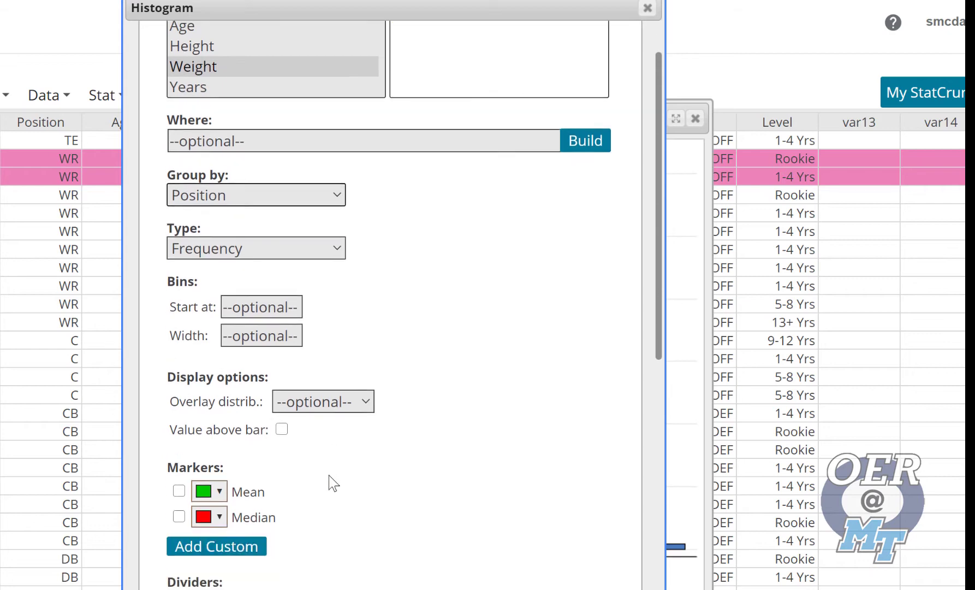
scroll(372, 462, "down", 3)
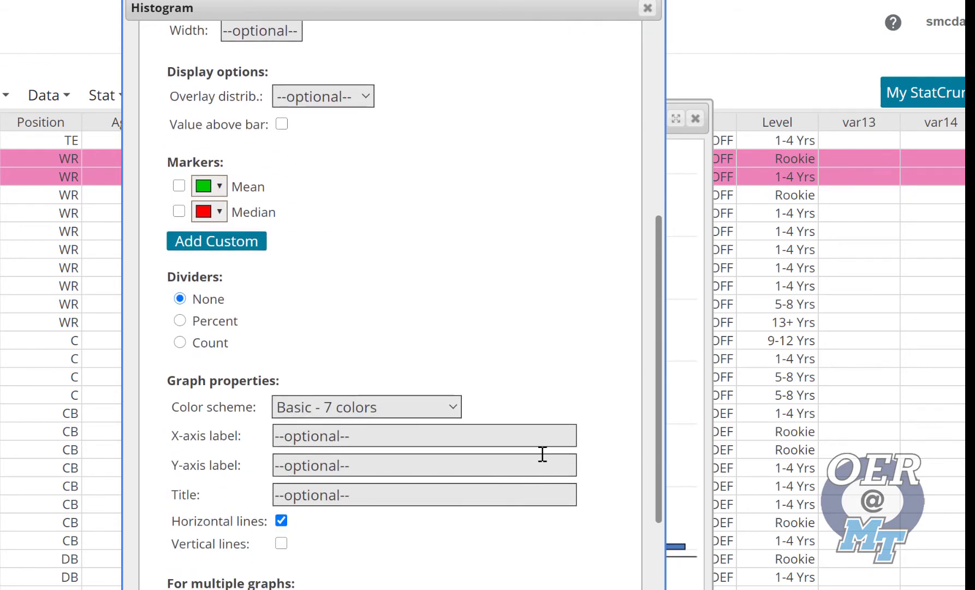
scroll(542, 454, "down", 2)
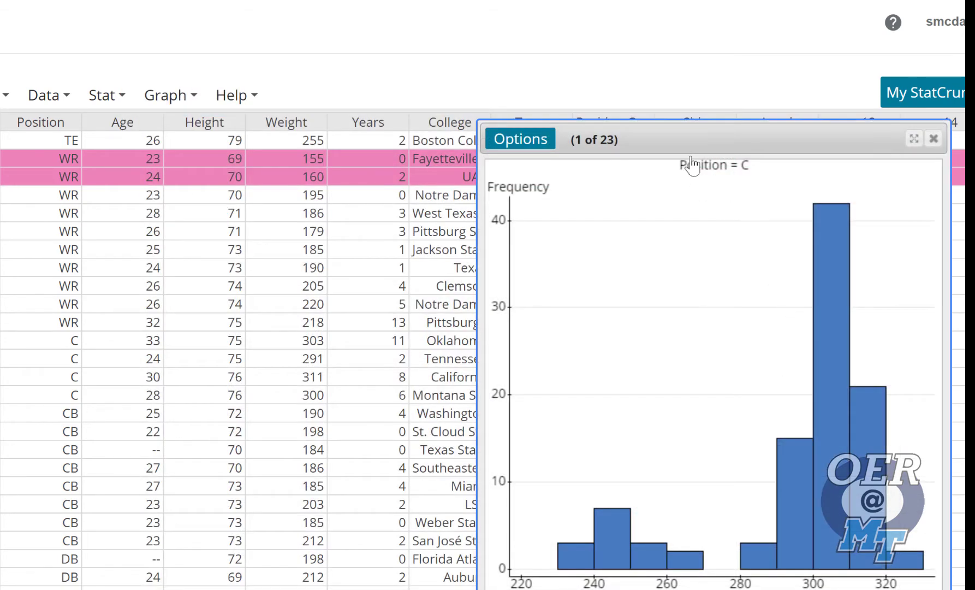
left_click_drag(669, 139, 371, 92)
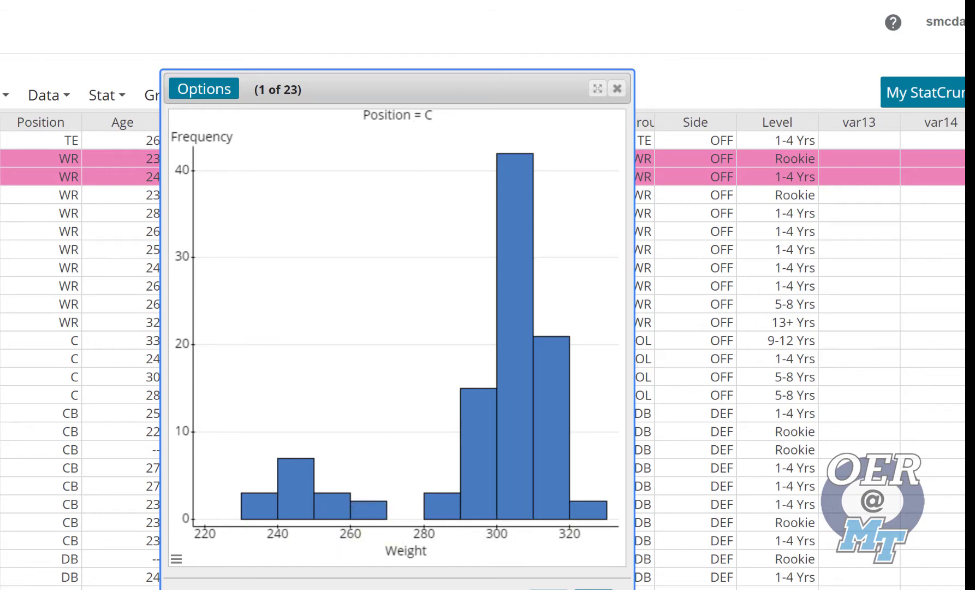
left_click(594, 589)
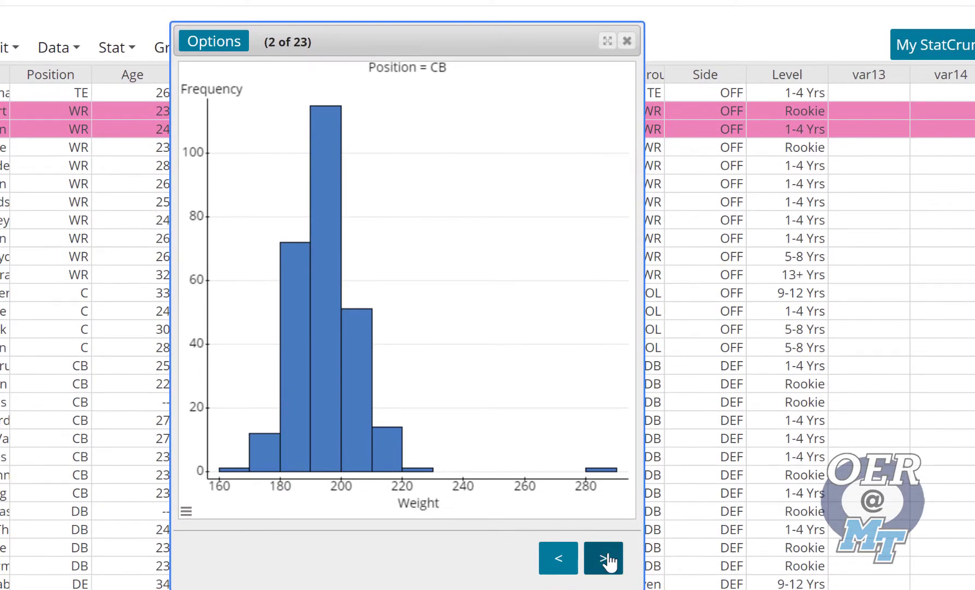
left_click(607, 560)
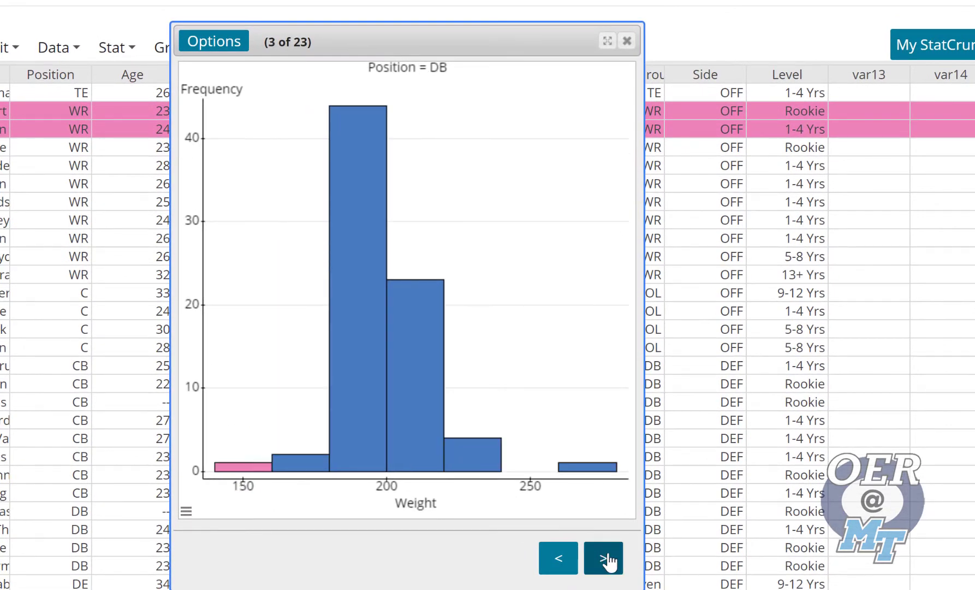
left_click(607, 560)
- Group the Weight histogram by Level, and page through the graphs to the Rookie level
left_click(219, 47)
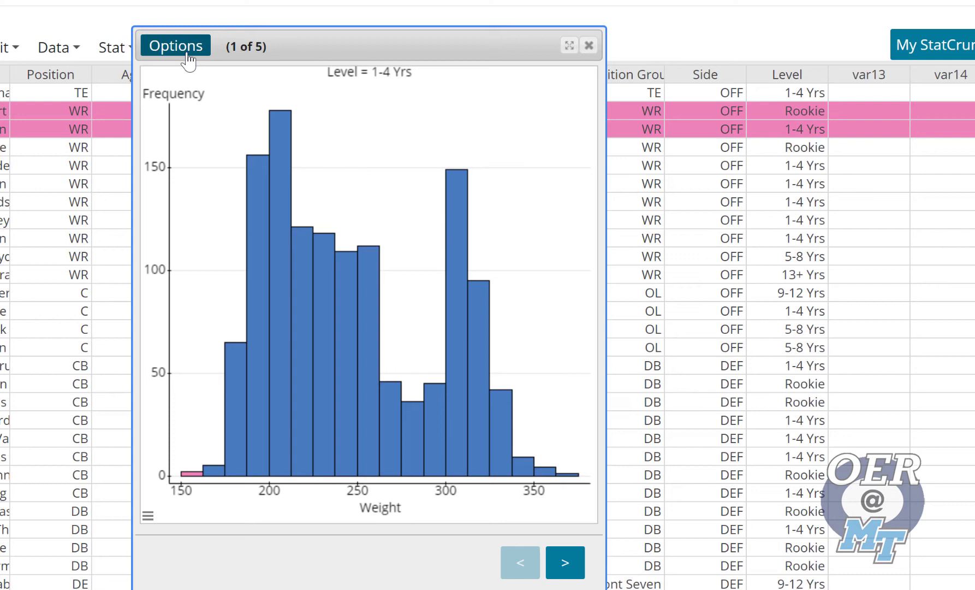
left_click(186, 50)
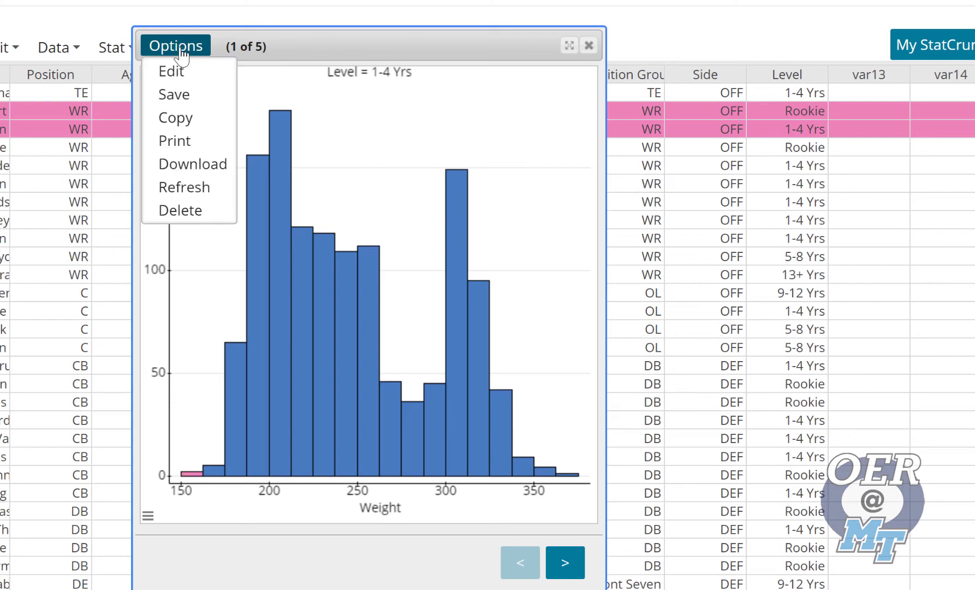
left_click(170, 71)
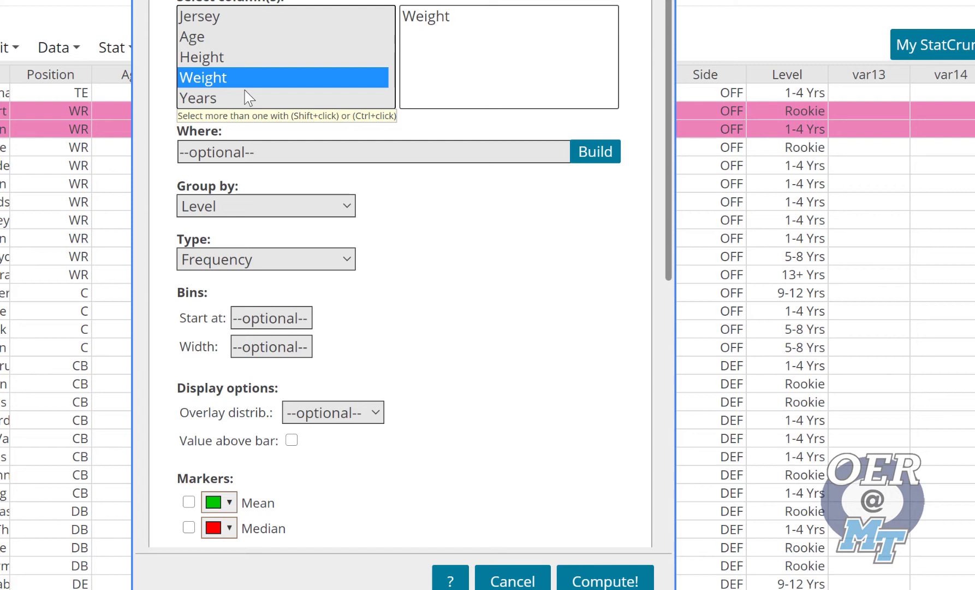
left_click(344, 207)
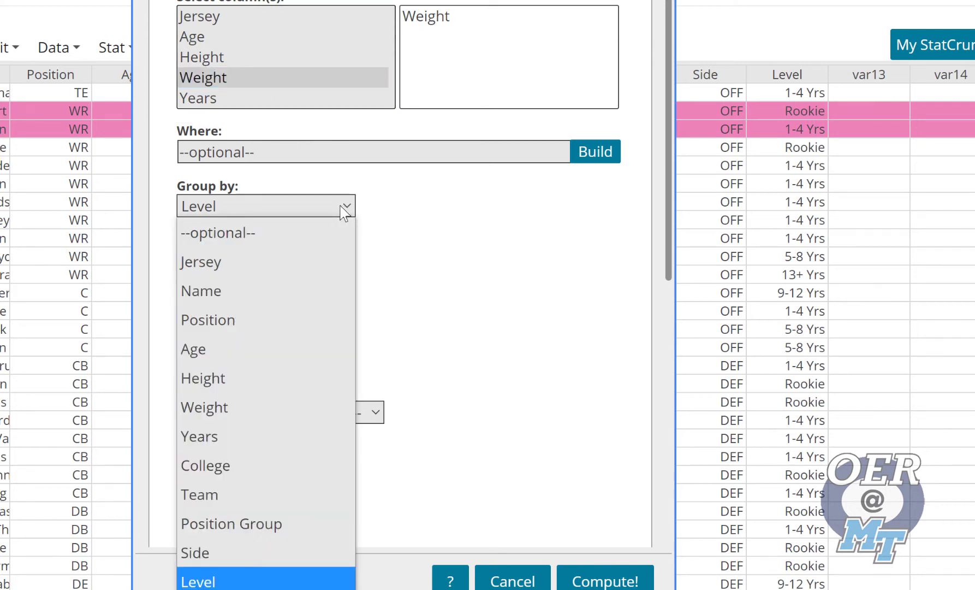
left_click(239, 584)
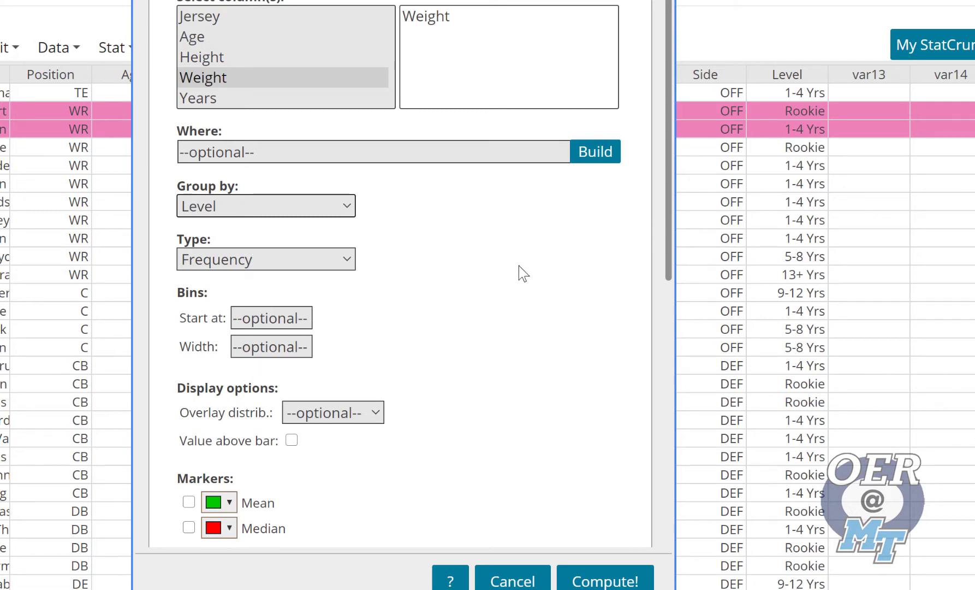
scroll(482, 456, "down", 5)
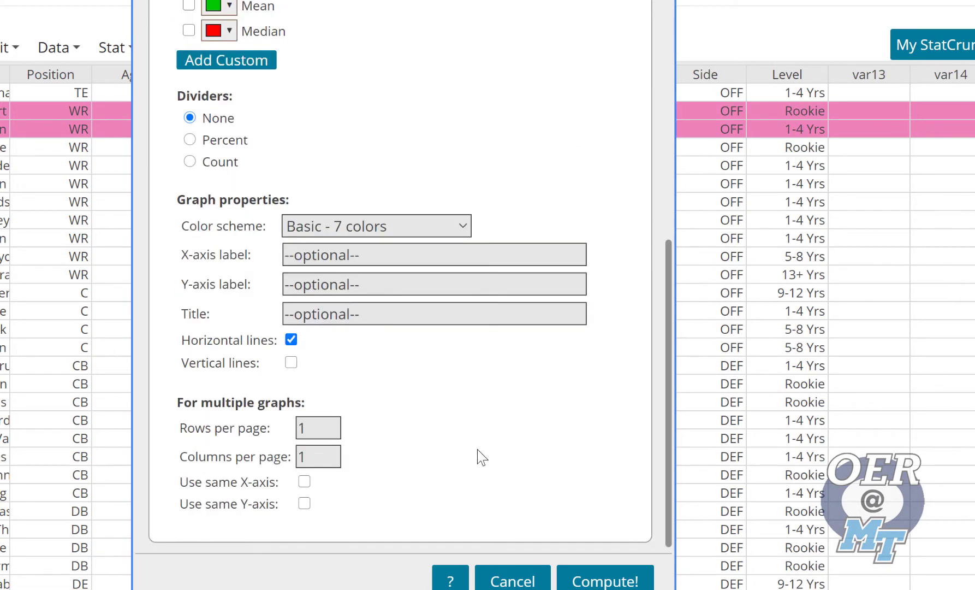
double_click(322, 428)
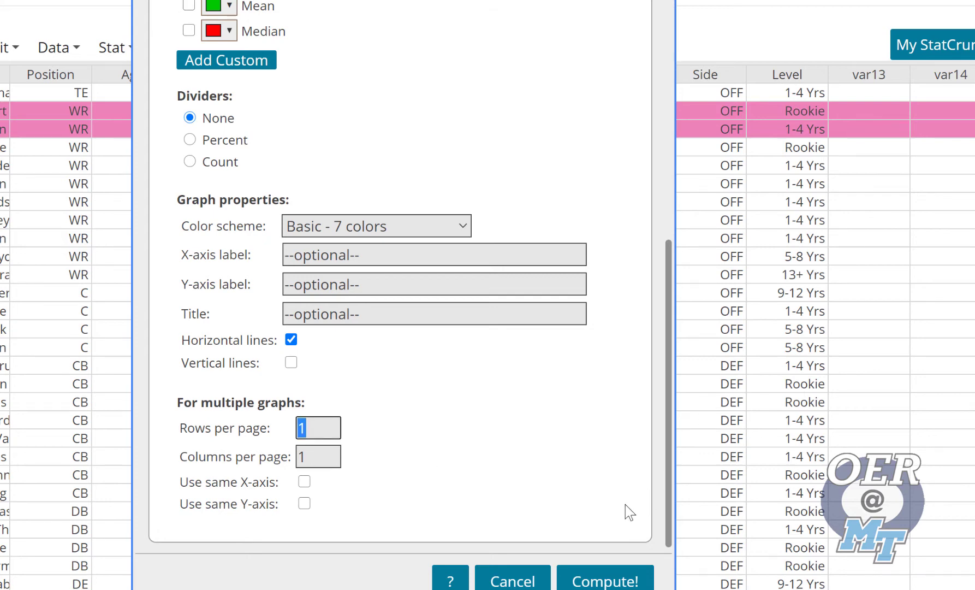
left_click(583, 581)
left_click_drag(734, 87, 413, 31)
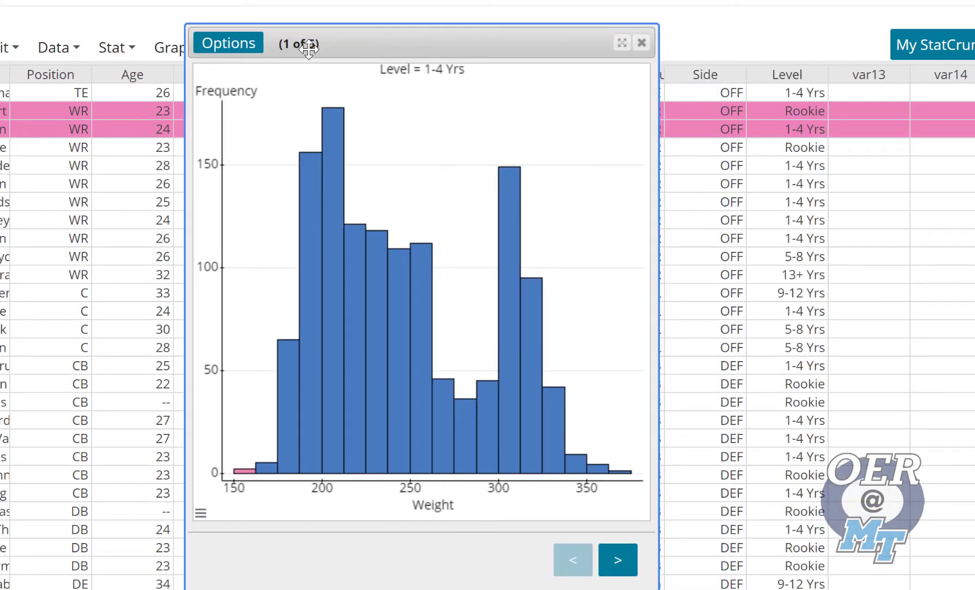
left_click(620, 560)
left_click(620, 559)
left_click(620, 559)
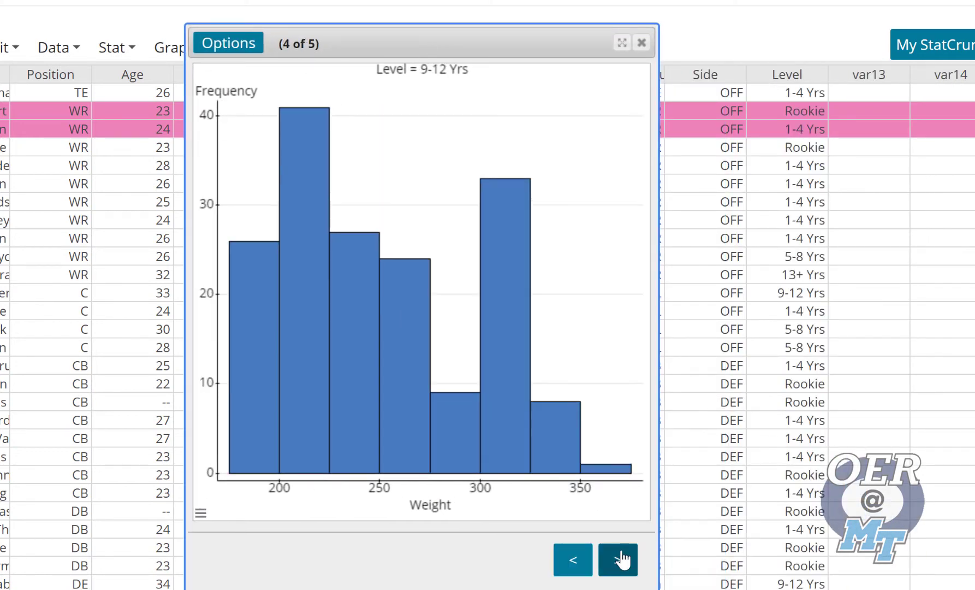
left_click(620, 559)
- Show the Level histograms with 5 rows per page, sharing the same X-axis and the same Y-axis, and recompute
left_click(240, 48)
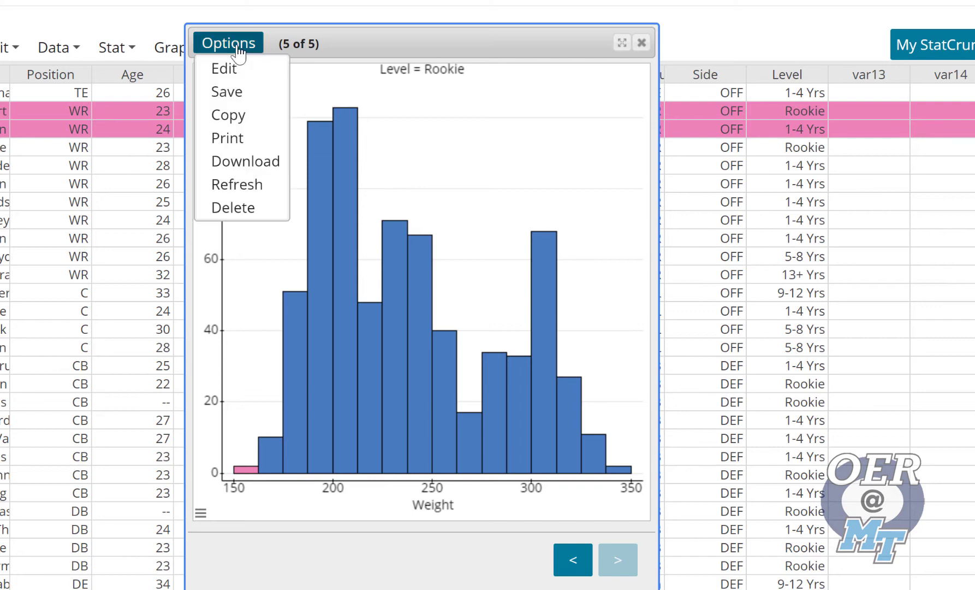
left_click(224, 68)
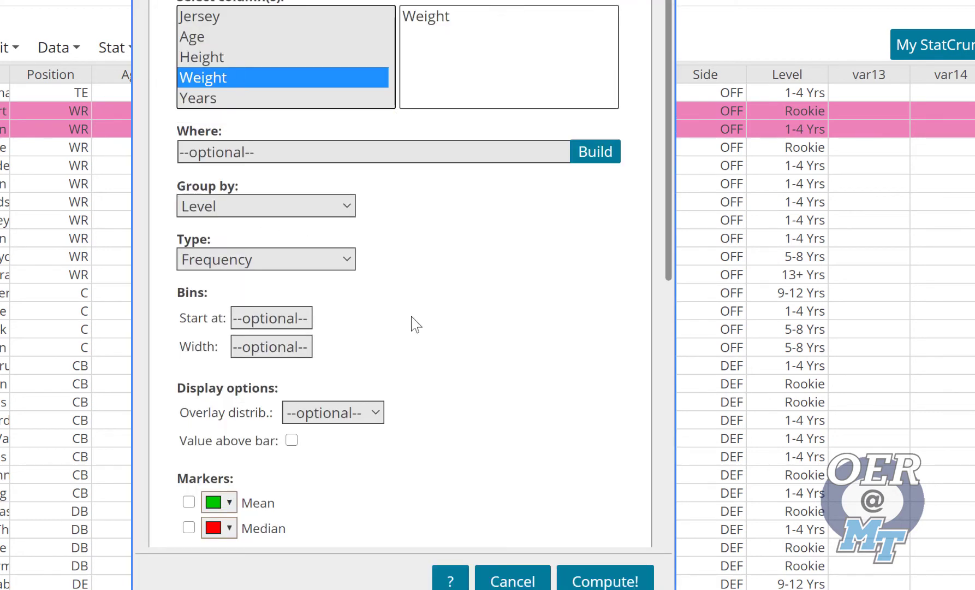
scroll(413, 310, "down", 5)
scroll(400, 330, "down", 2)
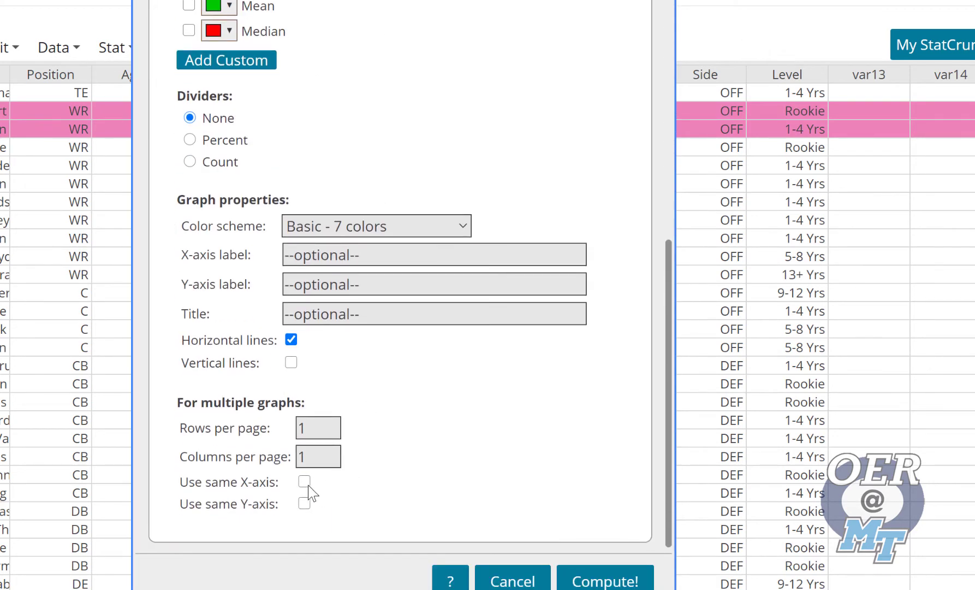
double_click(316, 430)
type("5")
left_click(308, 488)
left_click(304, 483)
left_click(304, 504)
left_click(606, 579)
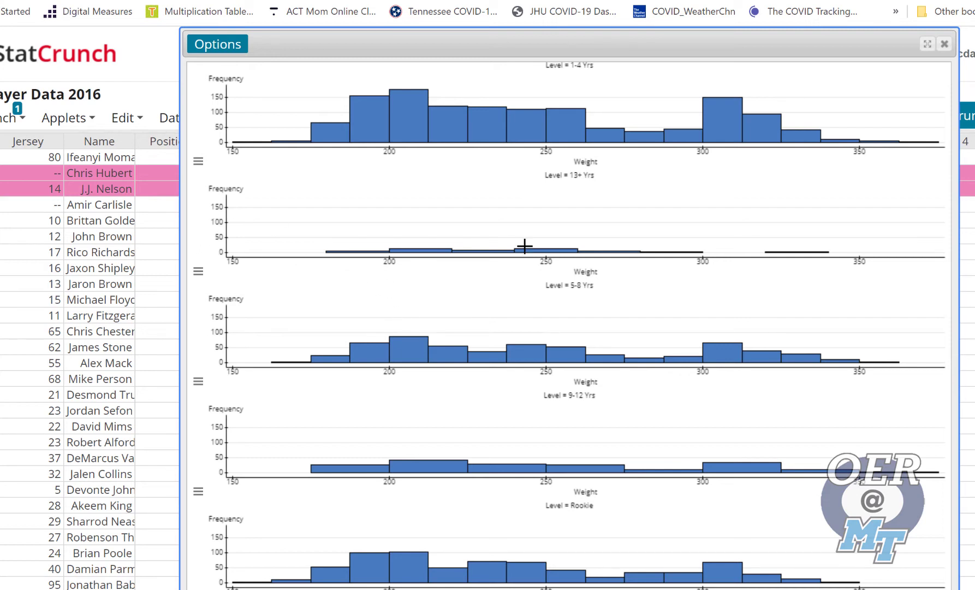
- Turn off the shared Y-axis for the stacked Level histograms, recompute, and widen the graph window
mouse_move(511, 251)
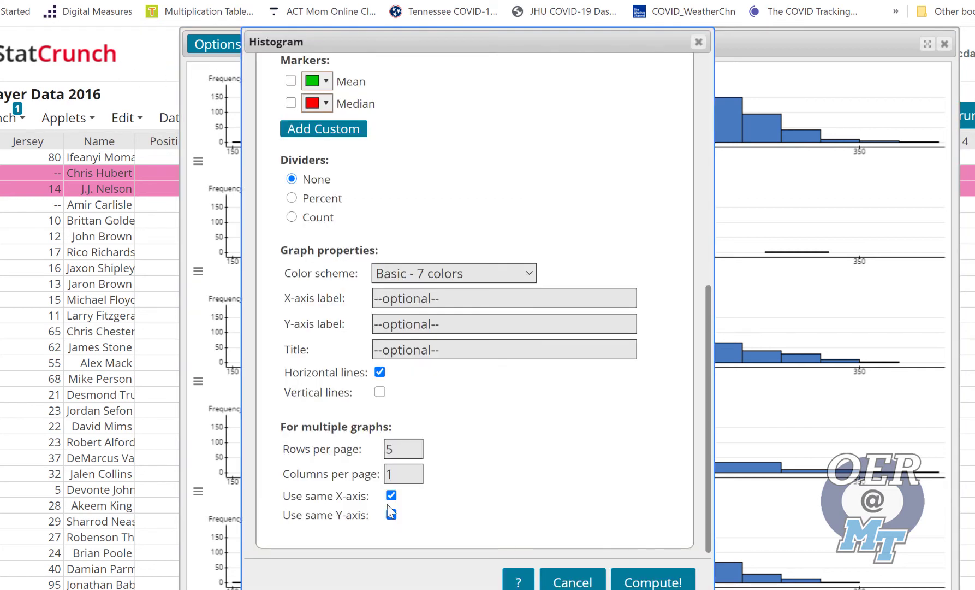
left_click(391, 513)
left_click(633, 582)
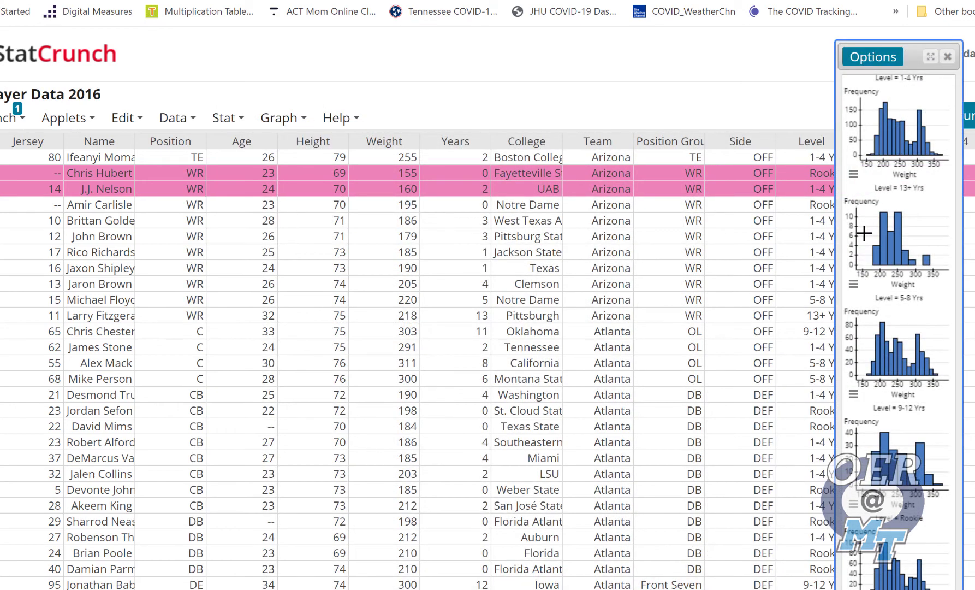
left_click_drag(843, 234, 61, 268)
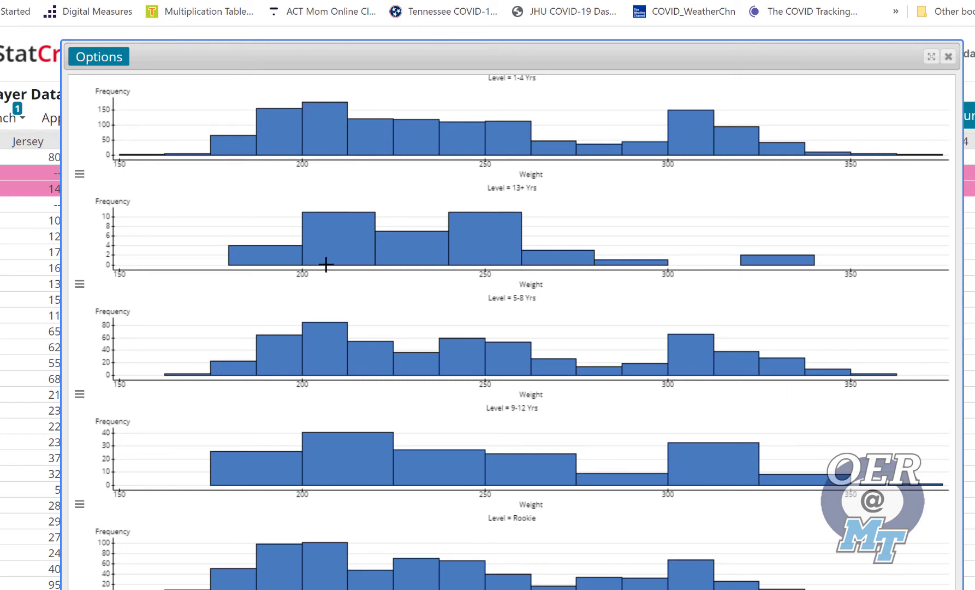
- Build the Where condition Level = "Rookie" for the Weight histogram and accept the expression
mouse_move(395, 248)
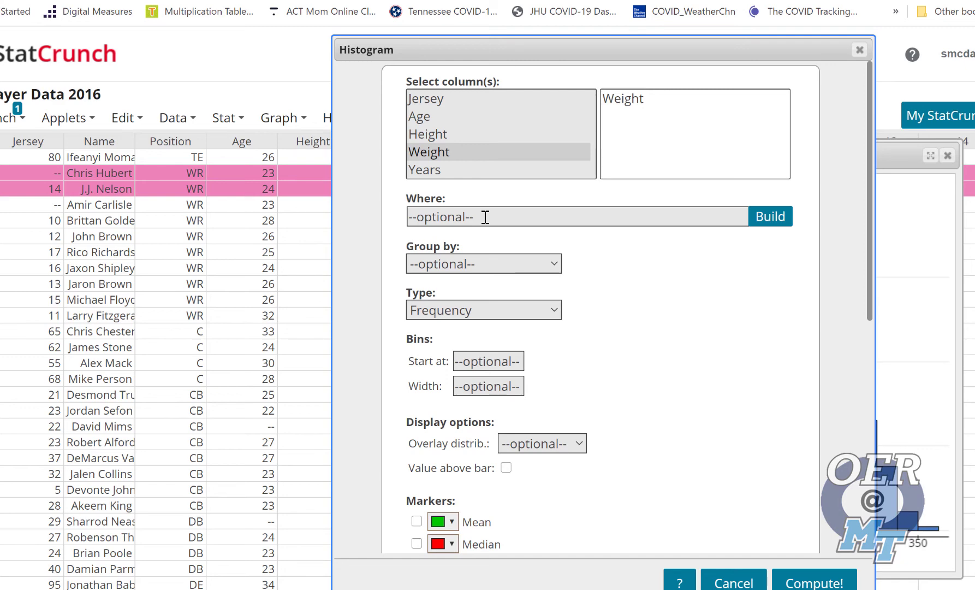
left_click(771, 219)
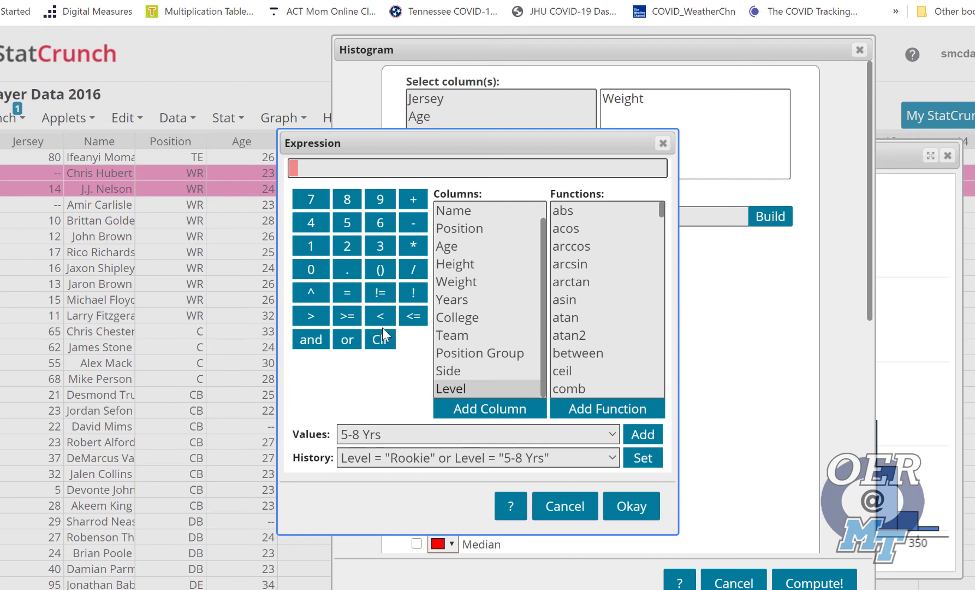
left_click_drag(391, 143, 422, 128)
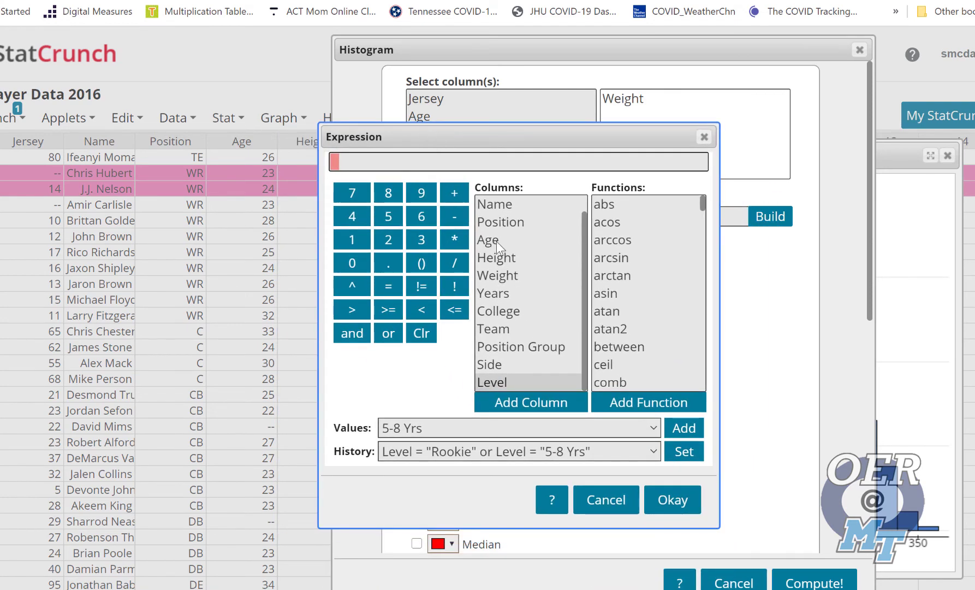
left_click(501, 381)
left_click(532, 404)
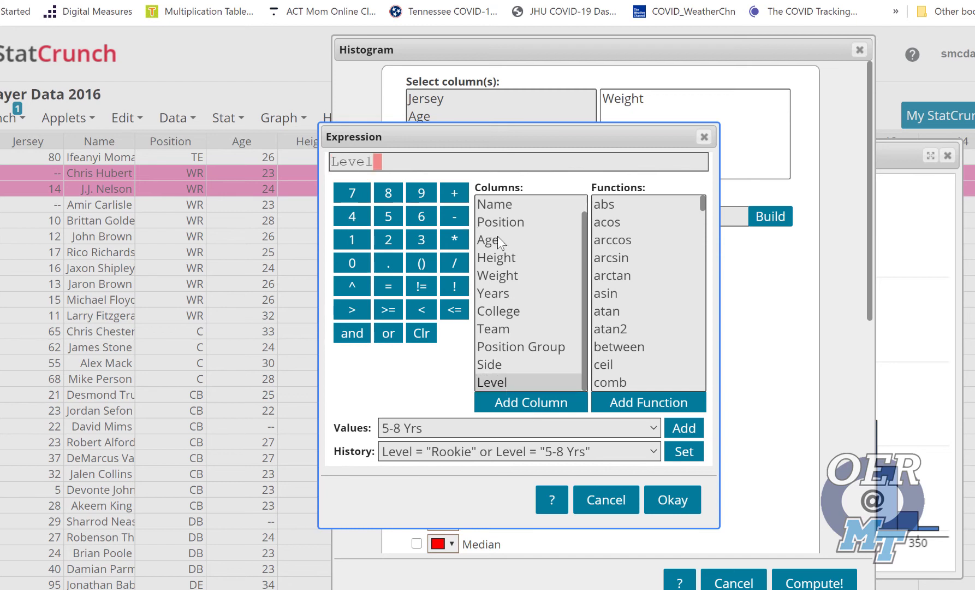
left_click(388, 286)
left_click(655, 428)
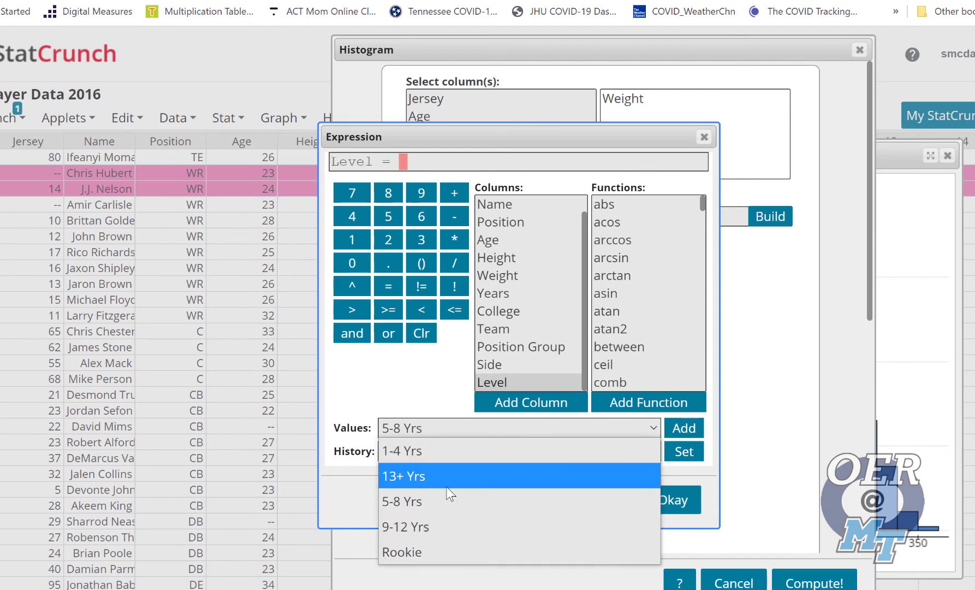
left_click(419, 551)
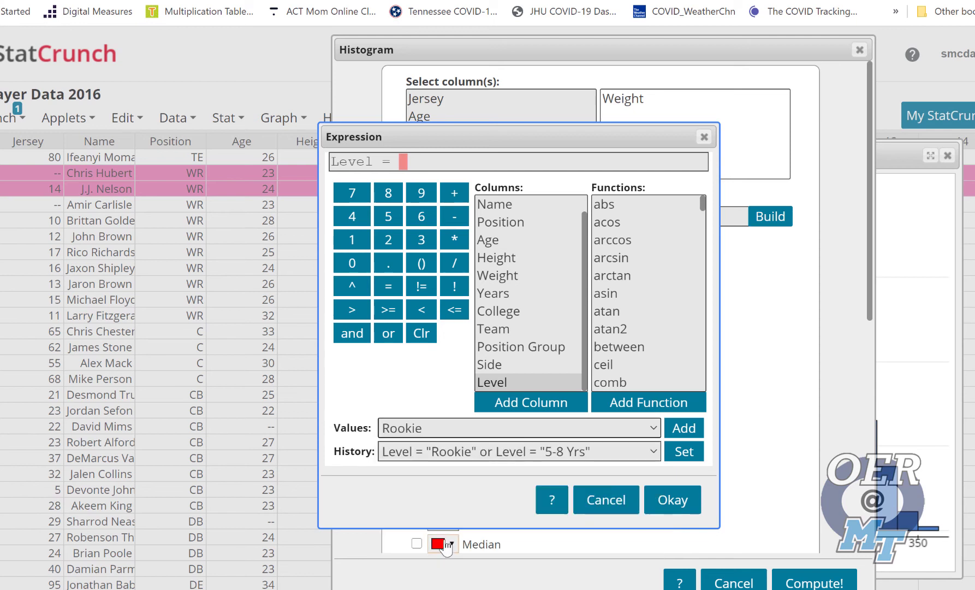
left_click(684, 429)
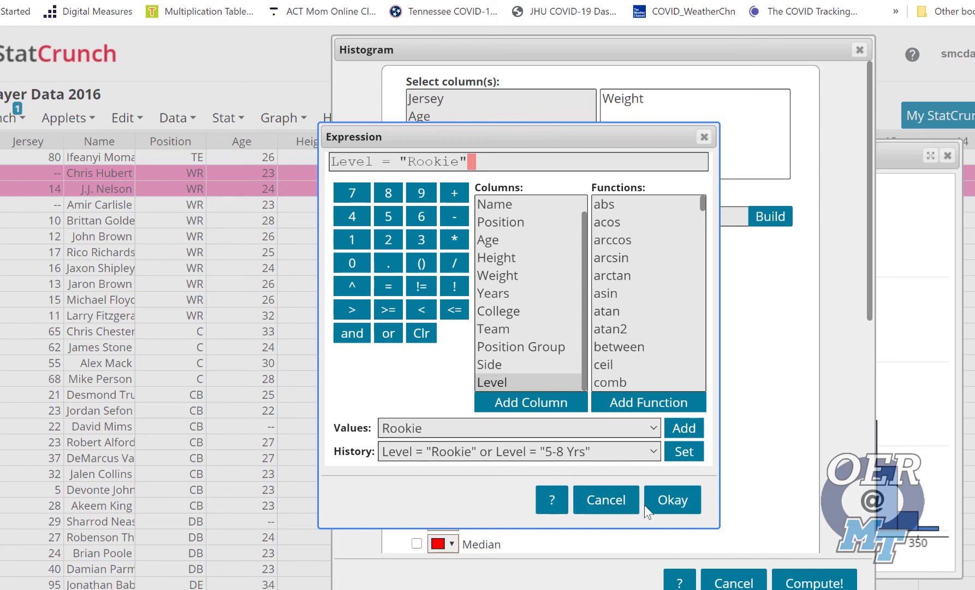
left_click(678, 500)
- Set the multiple-graph layout to 1 row per page and compute the Rookie Weight histogram
scroll(429, 442, "down", 10)
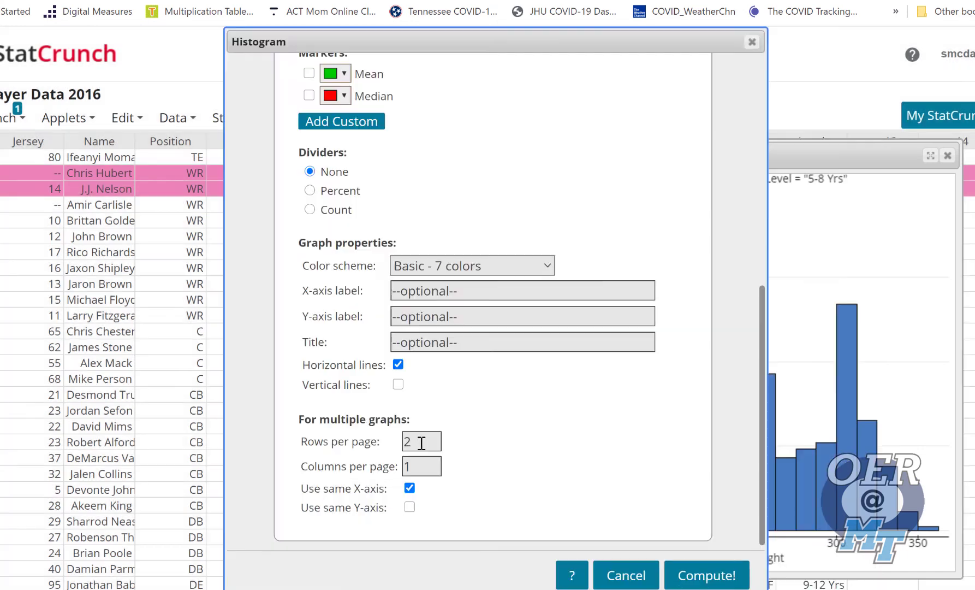
double_click(420, 443)
type("1")
left_click(723, 576)
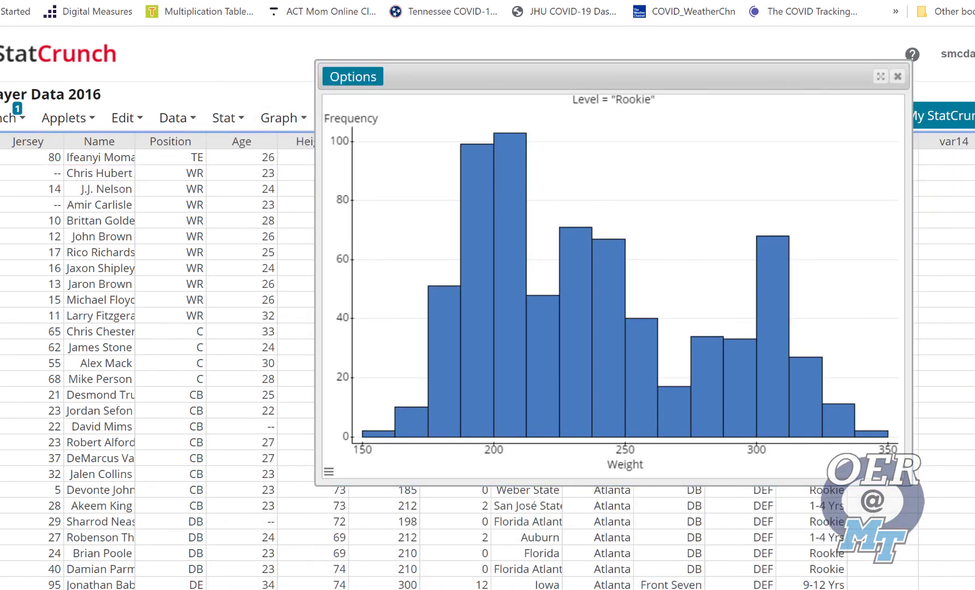
- Highlight the players in the lowest-weight bar of the Rookie histogram, and move the graph window to uncover the first data rows
left_click(365, 426)
left_click_drag(744, 71, 532, 89)
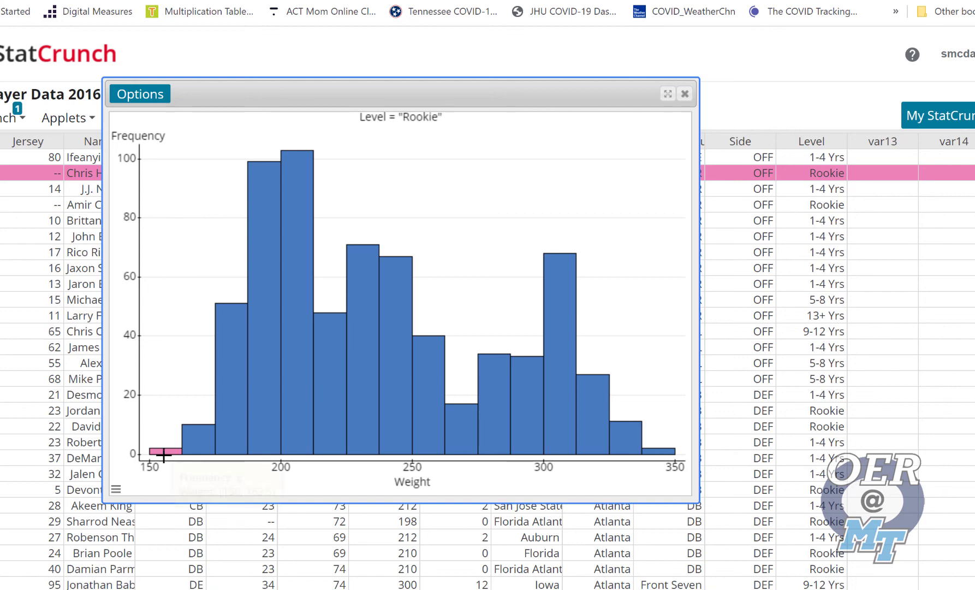
mouse_move(164, 453)
left_click_drag(312, 92, 339, 251)
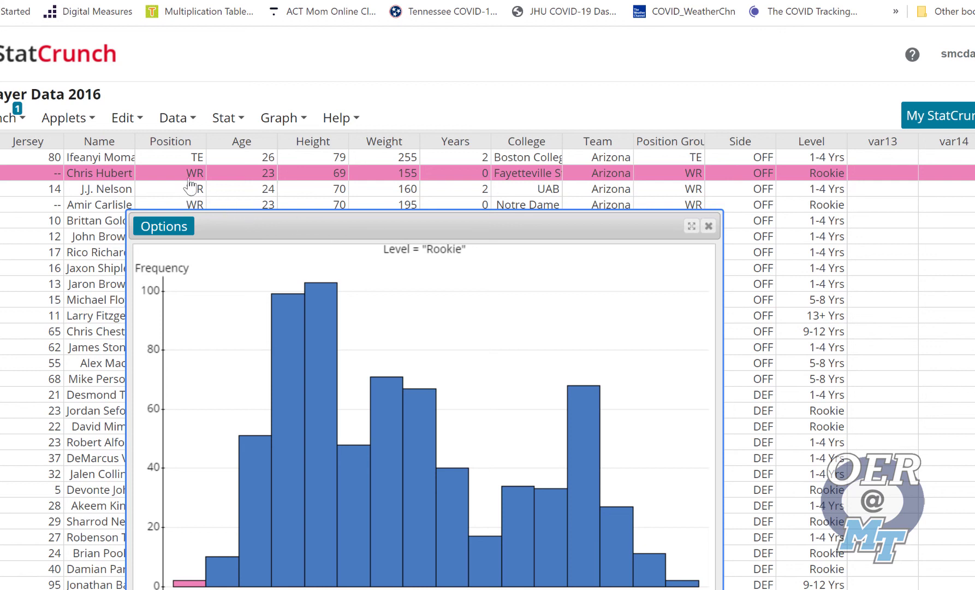